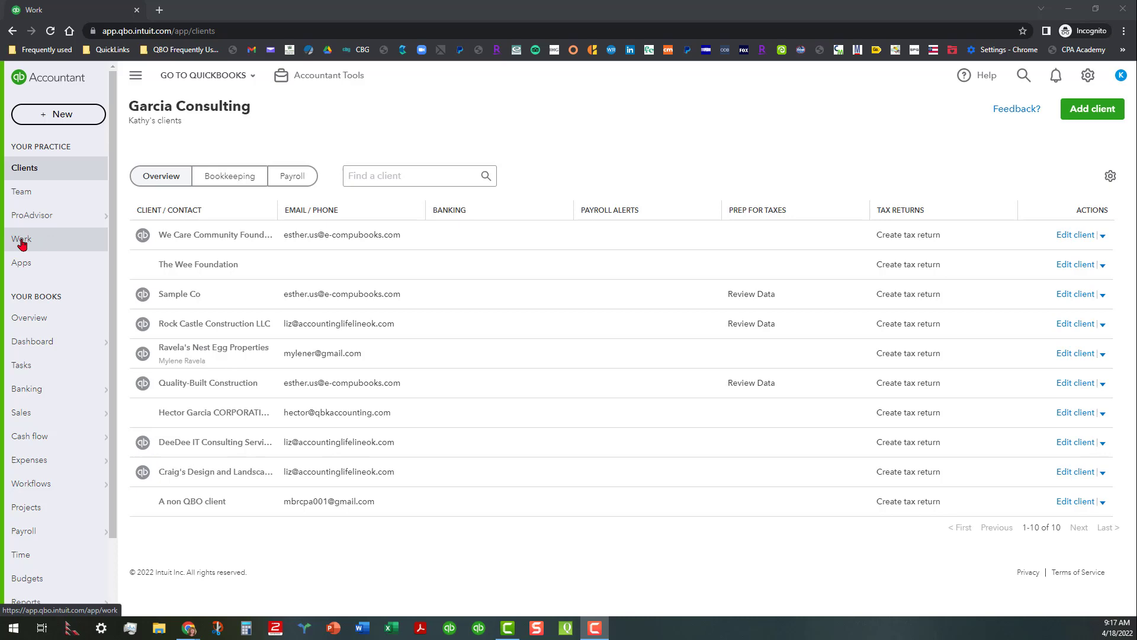
Open the Work board showing Garcia Consulting's client tasks.
click(22, 239)
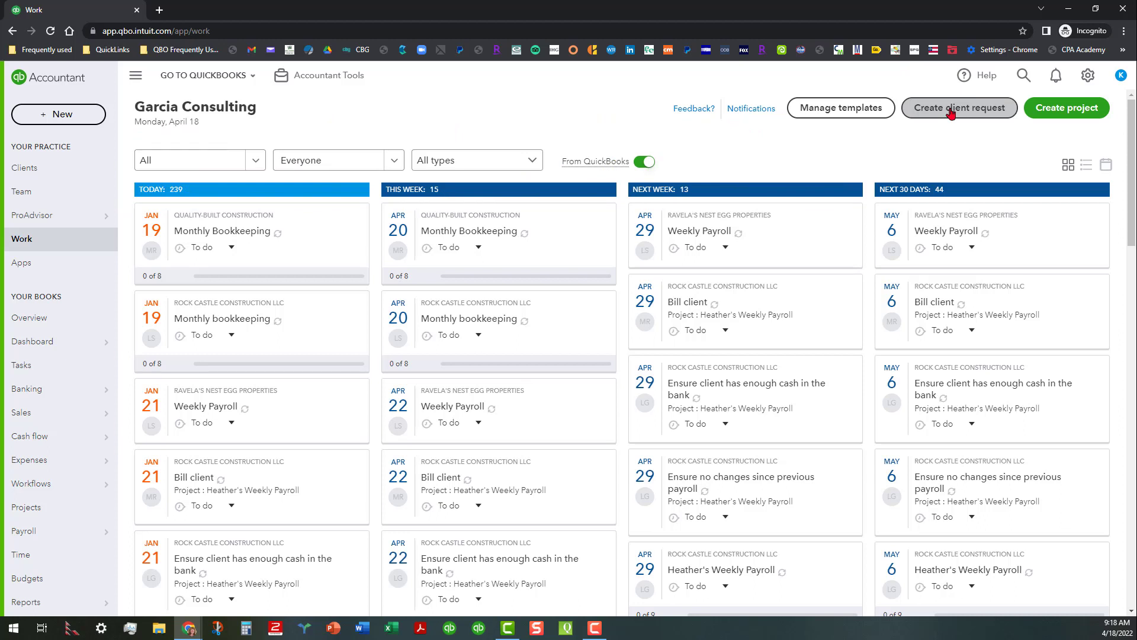
Start a new client request titled 'Need Credit Card Statements for March 2022'.
click(951, 113)
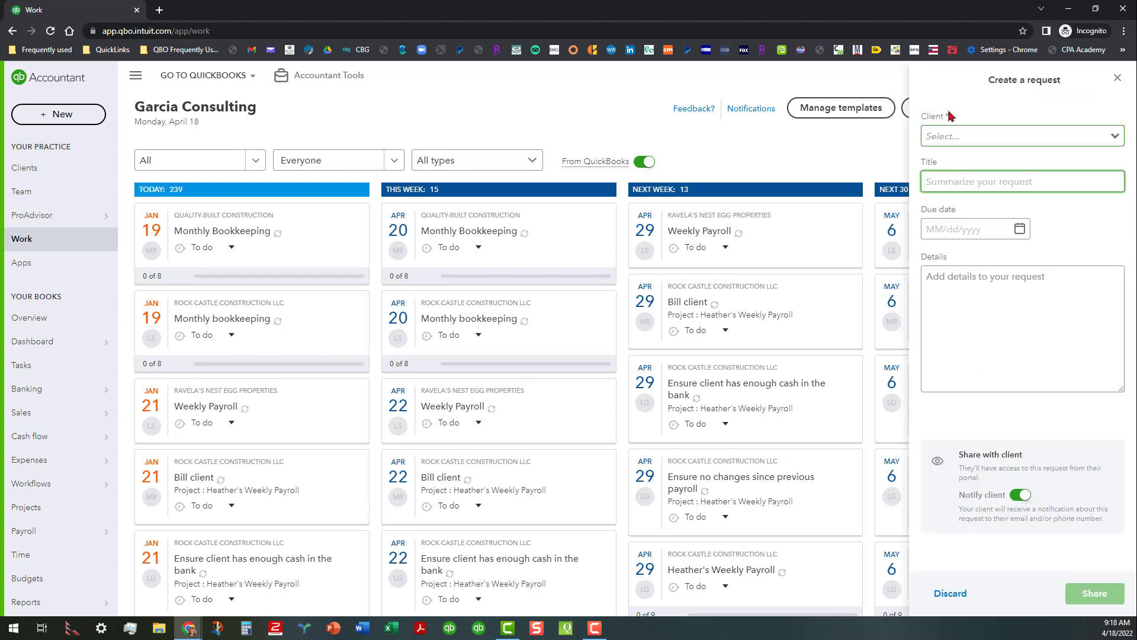
click(1114, 137)
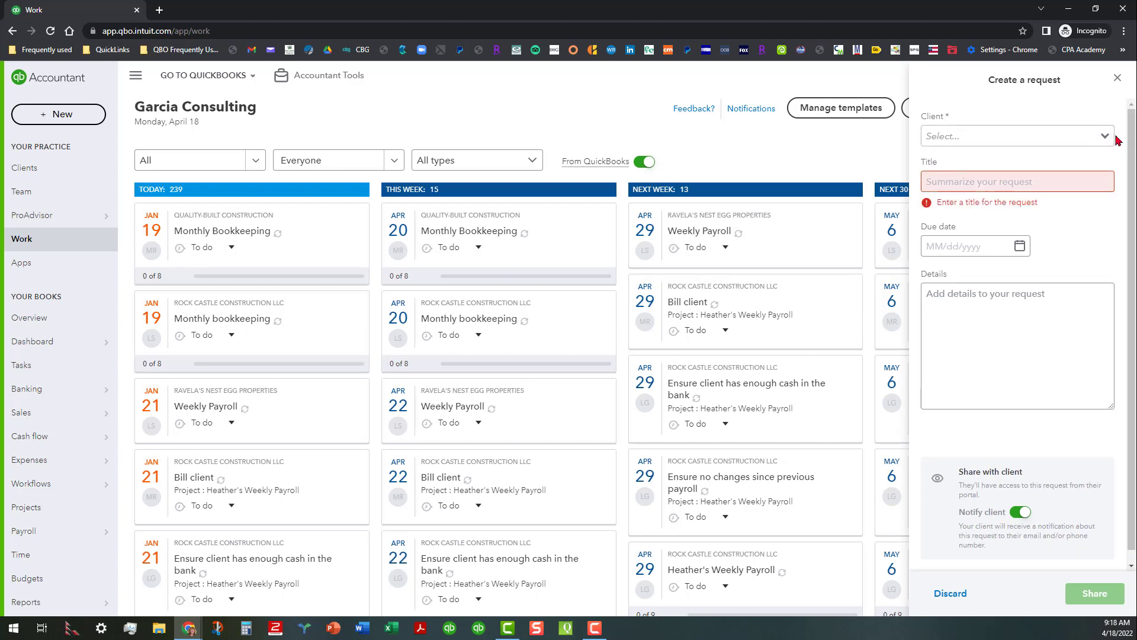
click(1036, 181)
text(Need C)
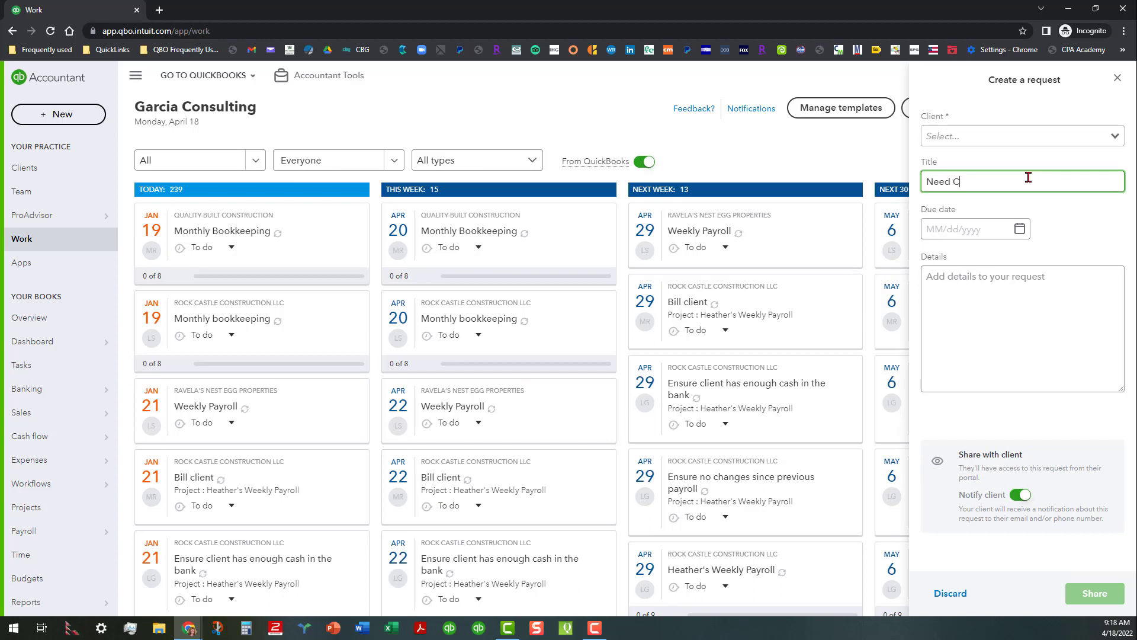
text(redit Card Statements for M<arch)
key(BackSpace)
key(BackSpace)
key(BackSpace)
key(BackSpace)
key(BackSpace)
key(BackSpace)
text(arch 2022)
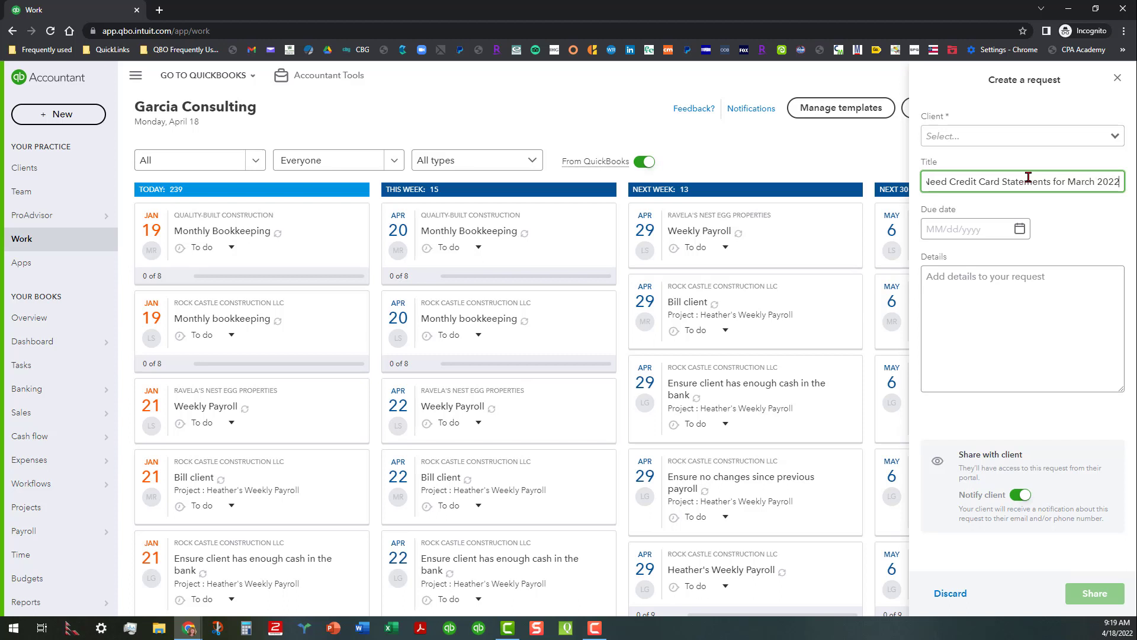
Pick Rock Castle Construction LLC as client and write details requesting March 2022 credit card statements.
click(978, 274)
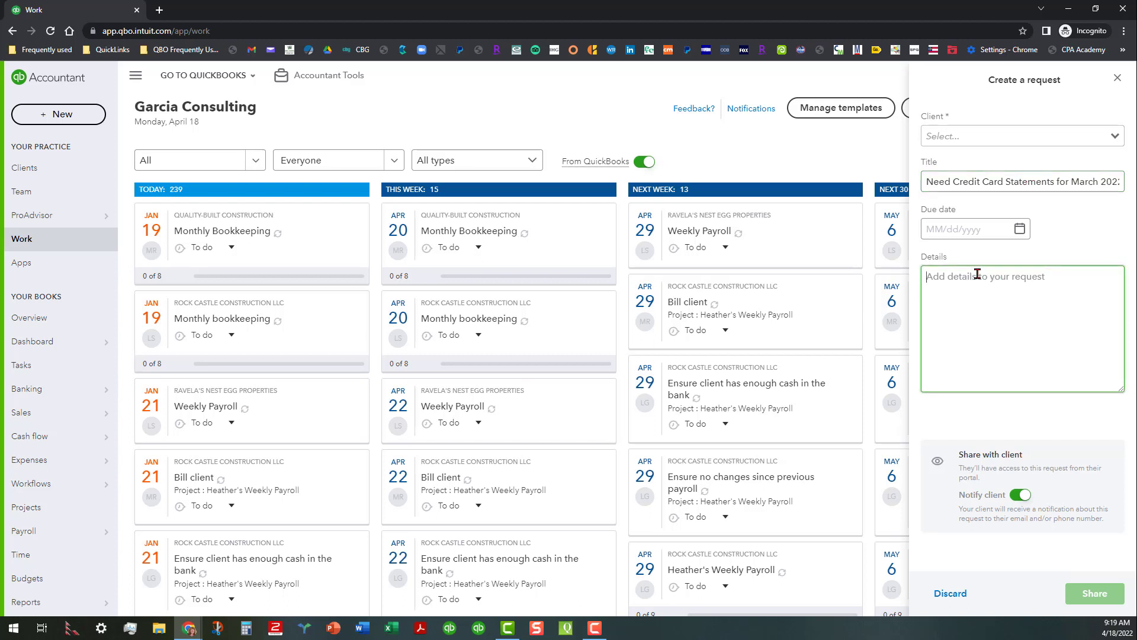
click(1116, 138)
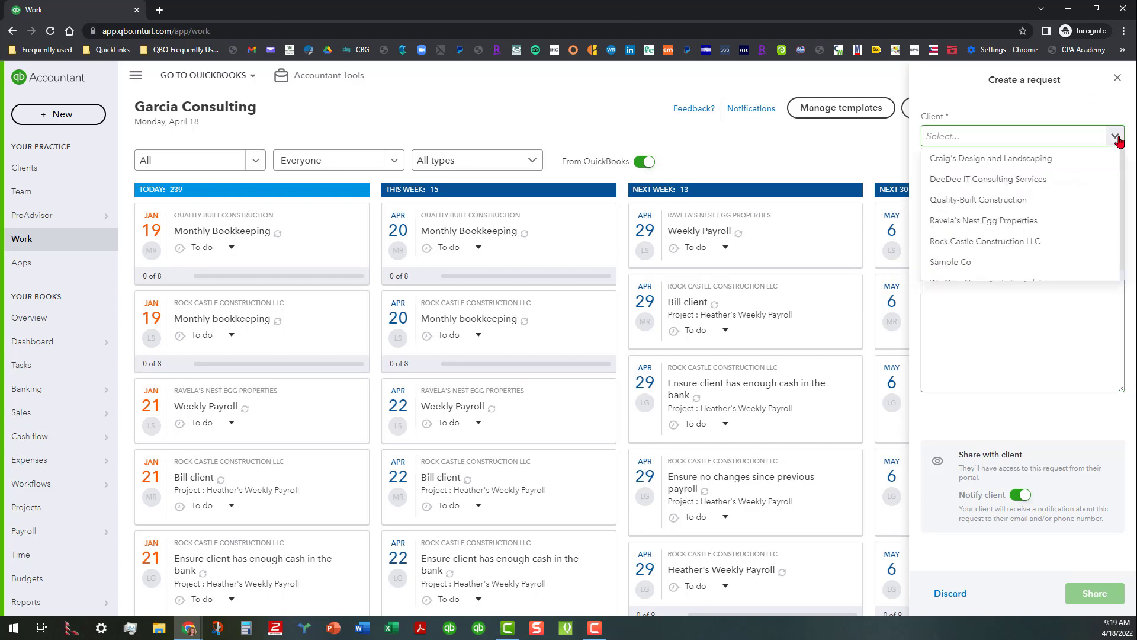
click(1014, 242)
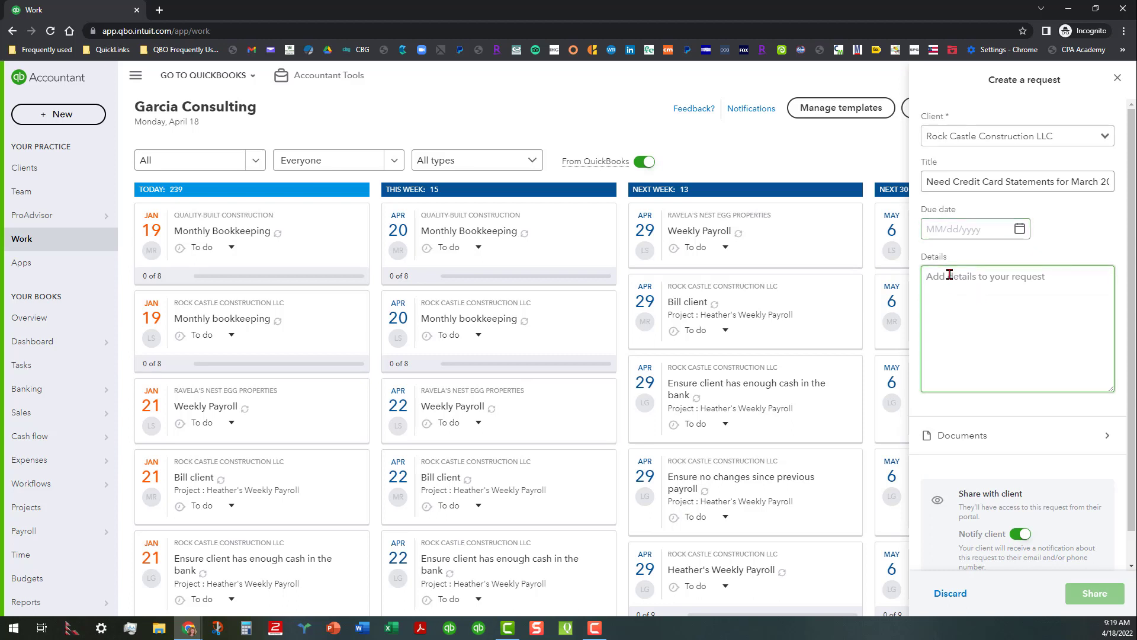
text(Hey Rock - I need your credit card statement)
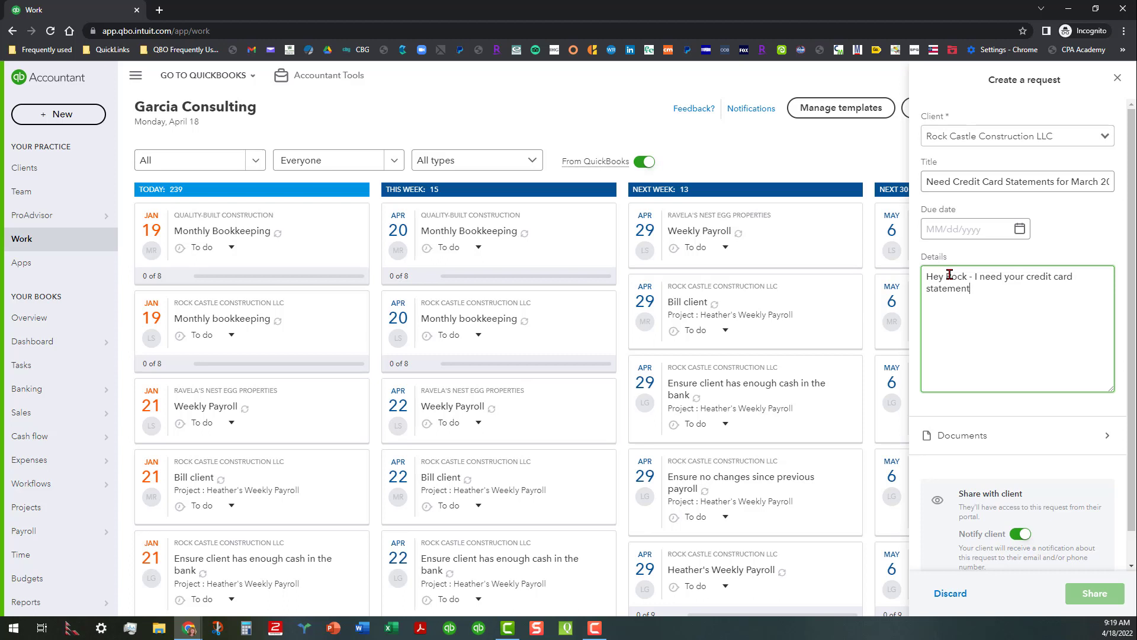
text(s for the March 2022 Statement Cycle)
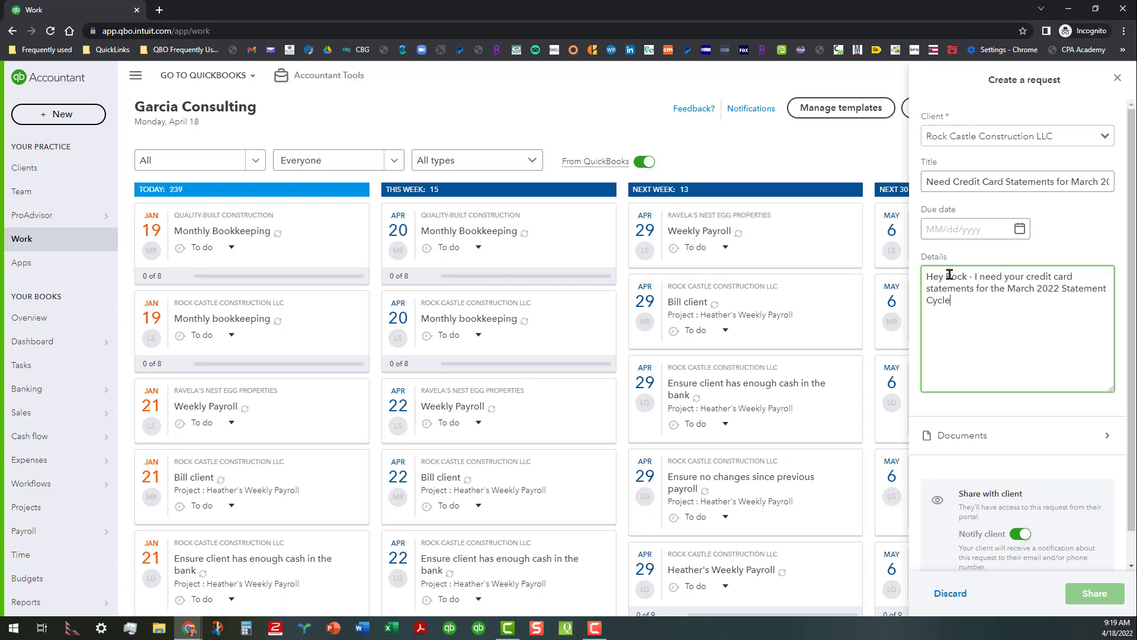
text( to complete end of month work. Thanks.)
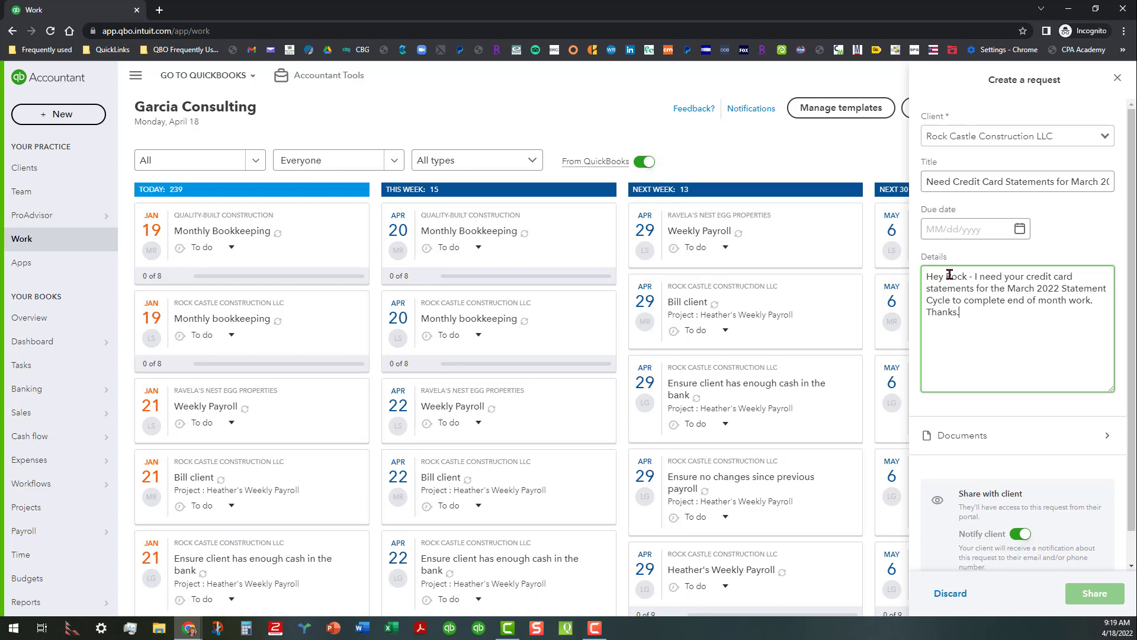
Set the request's due date to 04/22/2022 and confirm Notify client is on.
click(1020, 230)
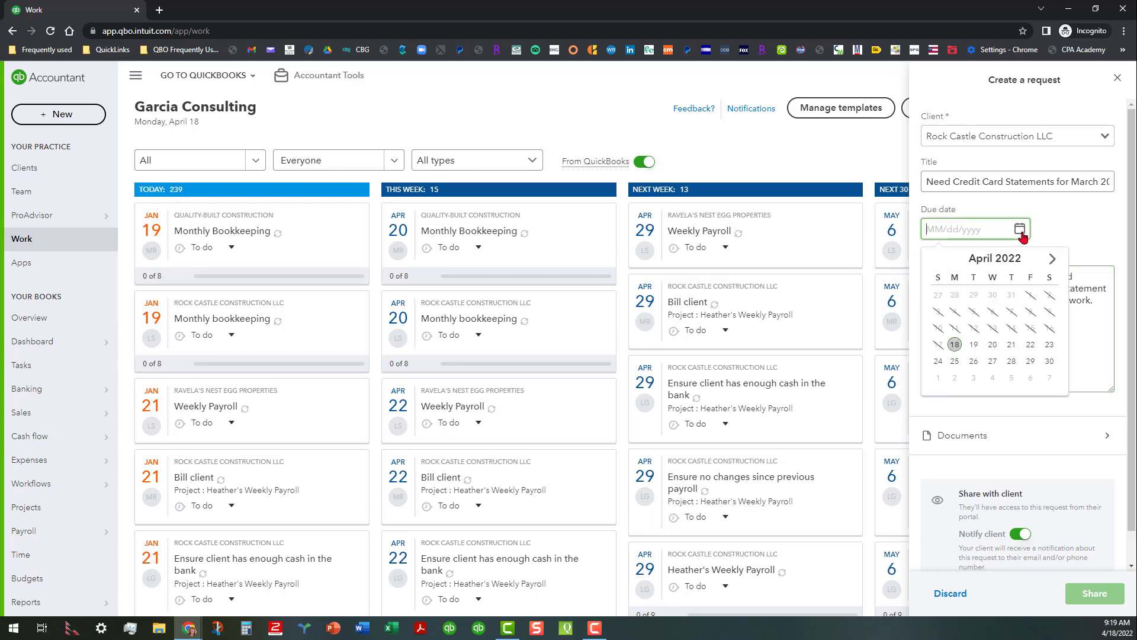
click(1032, 346)
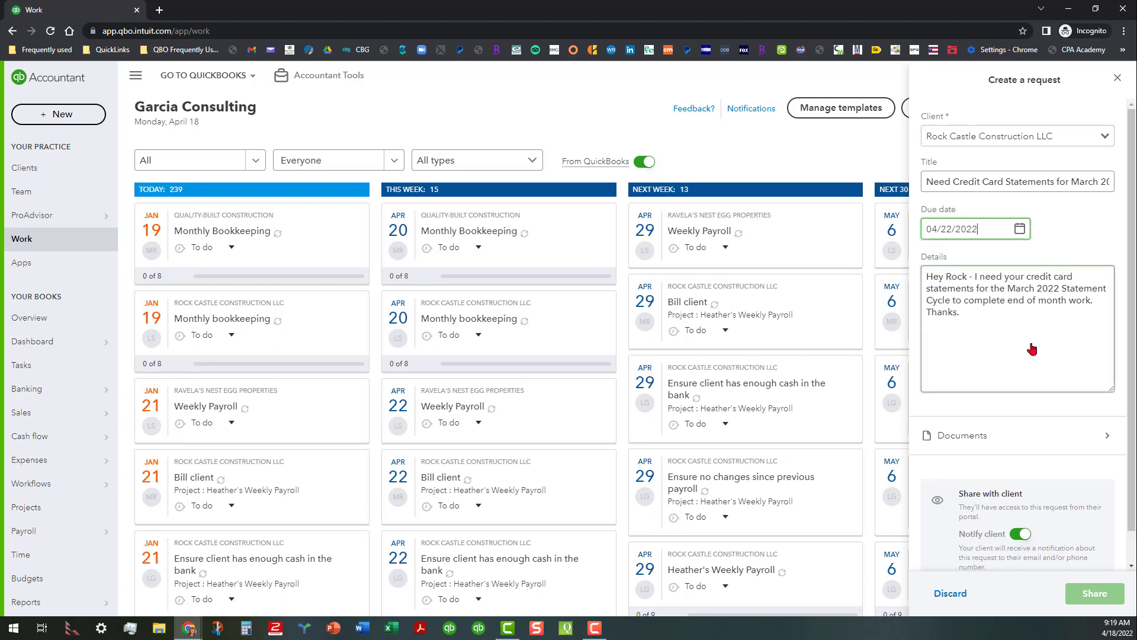
click(995, 234)
scroll(968, 450, down, 1)
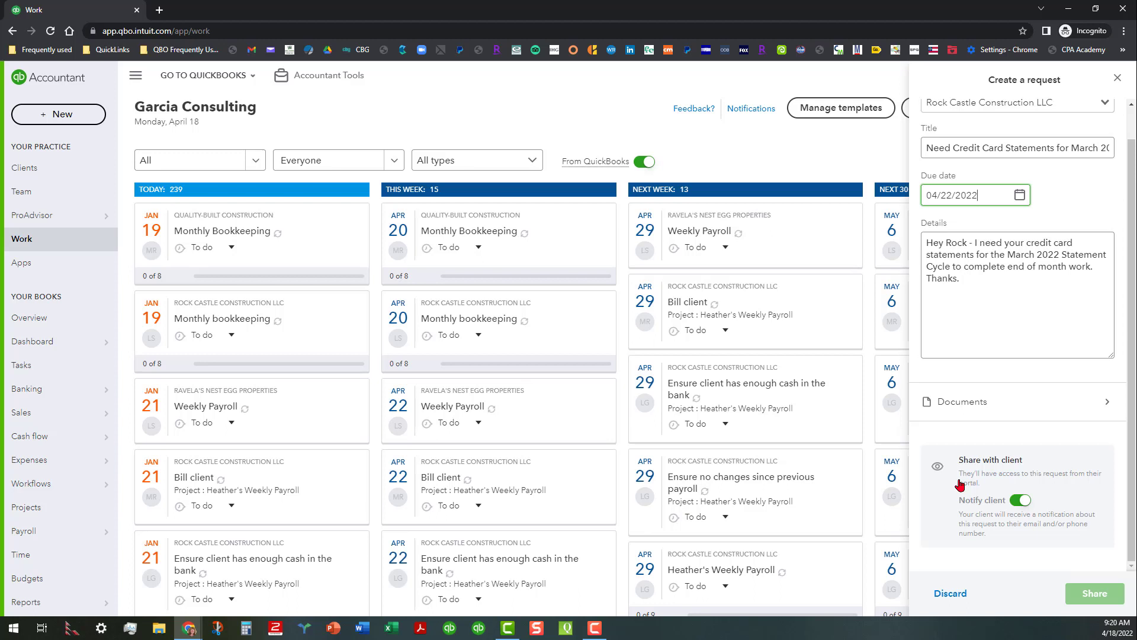
click(985, 285)
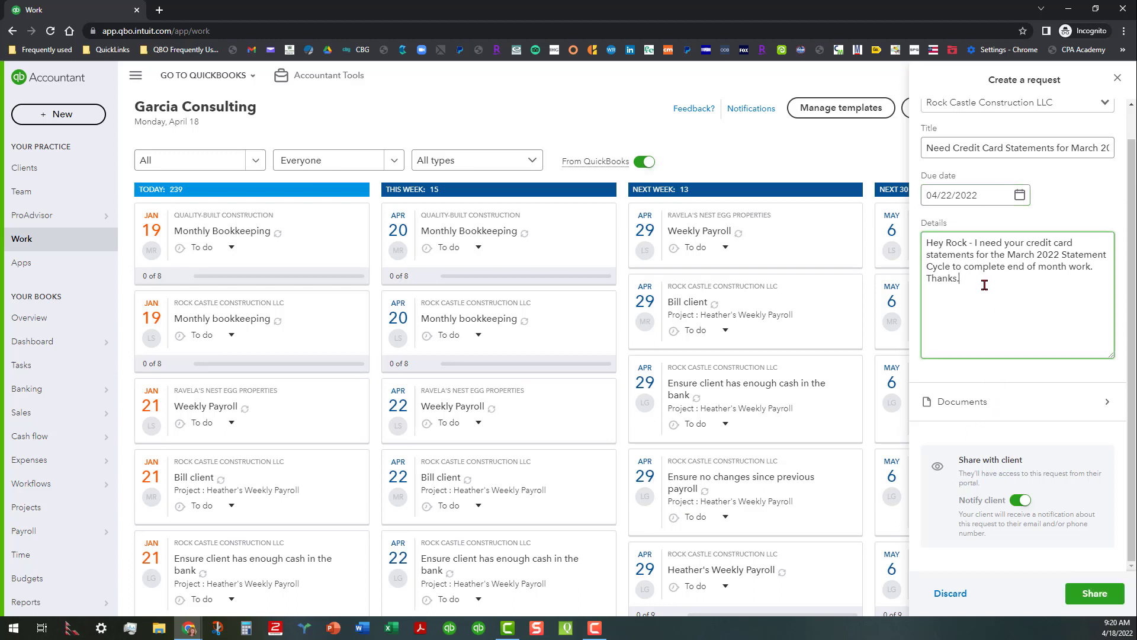
Send the request, hide QuickBooks tasks, and review the April 22 credit card statements card.
click(1099, 597)
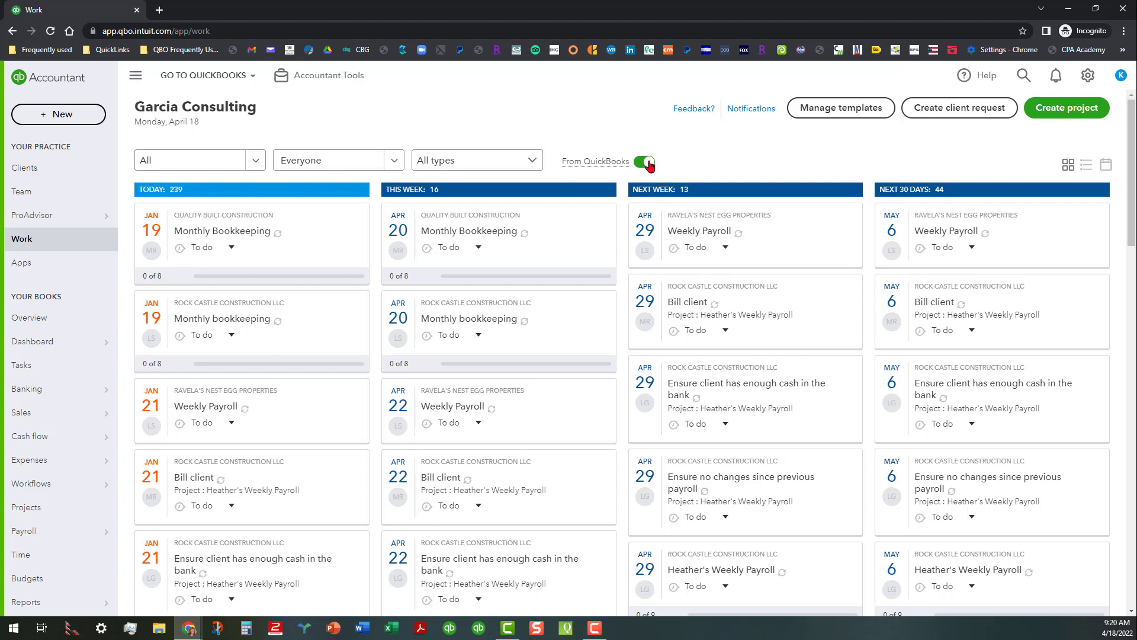
click(647, 163)
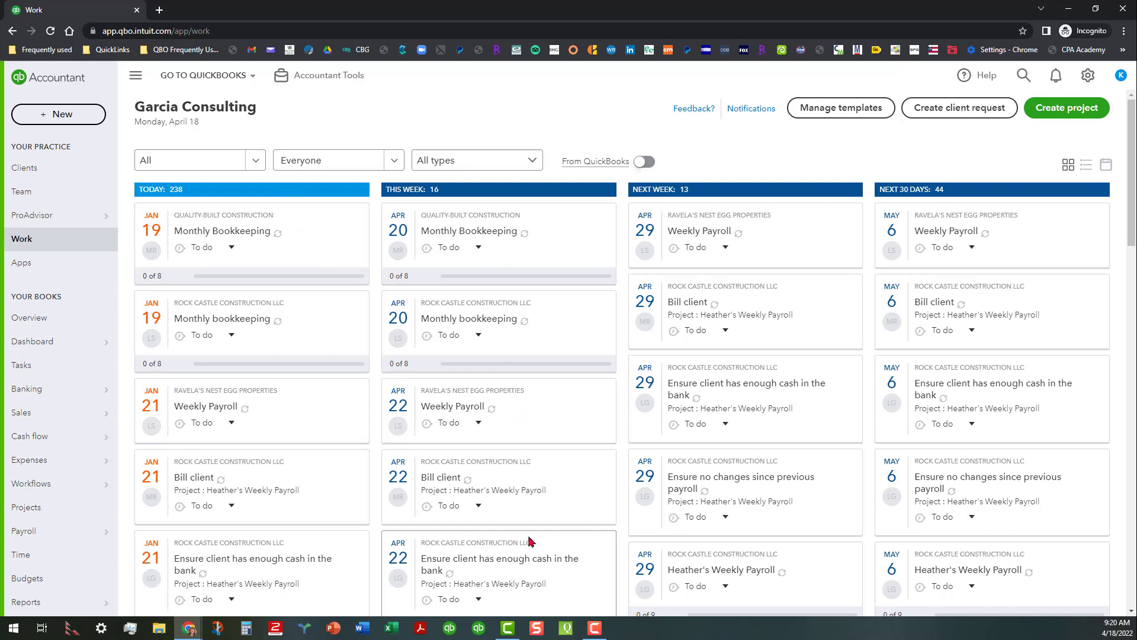
scroll(533, 539, down, 3)
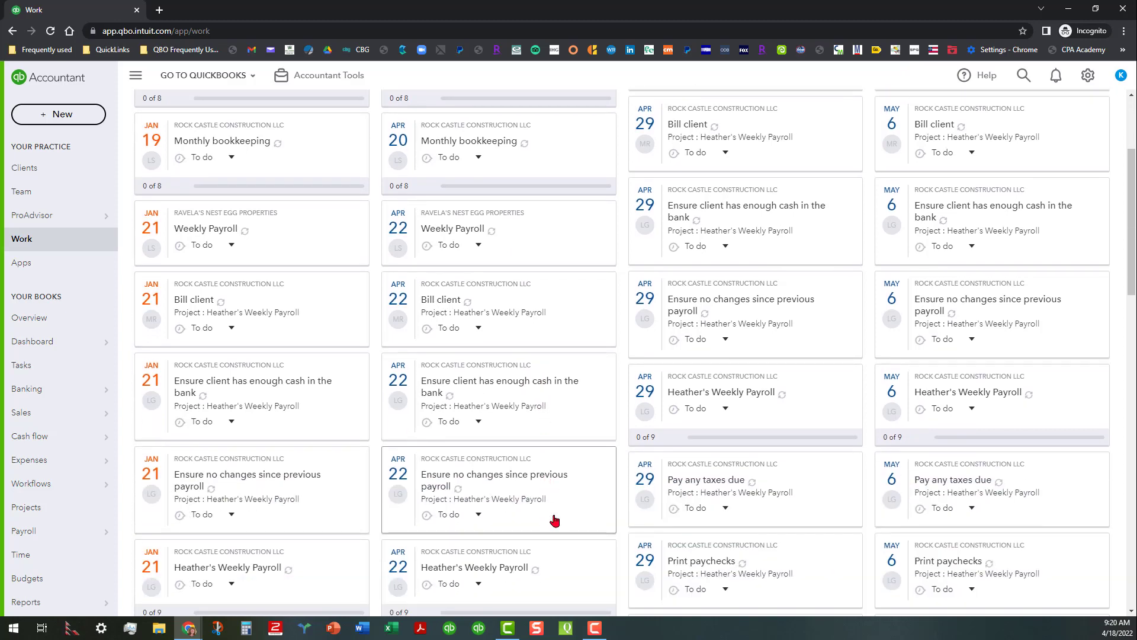
scroll(551, 517, down, 3)
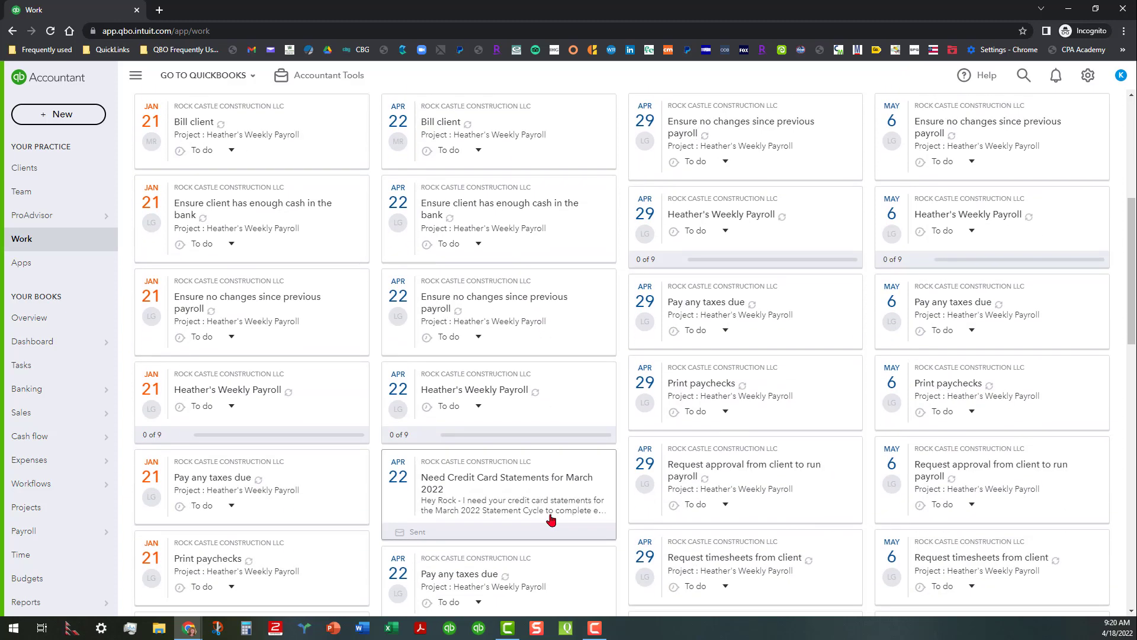
click(523, 500)
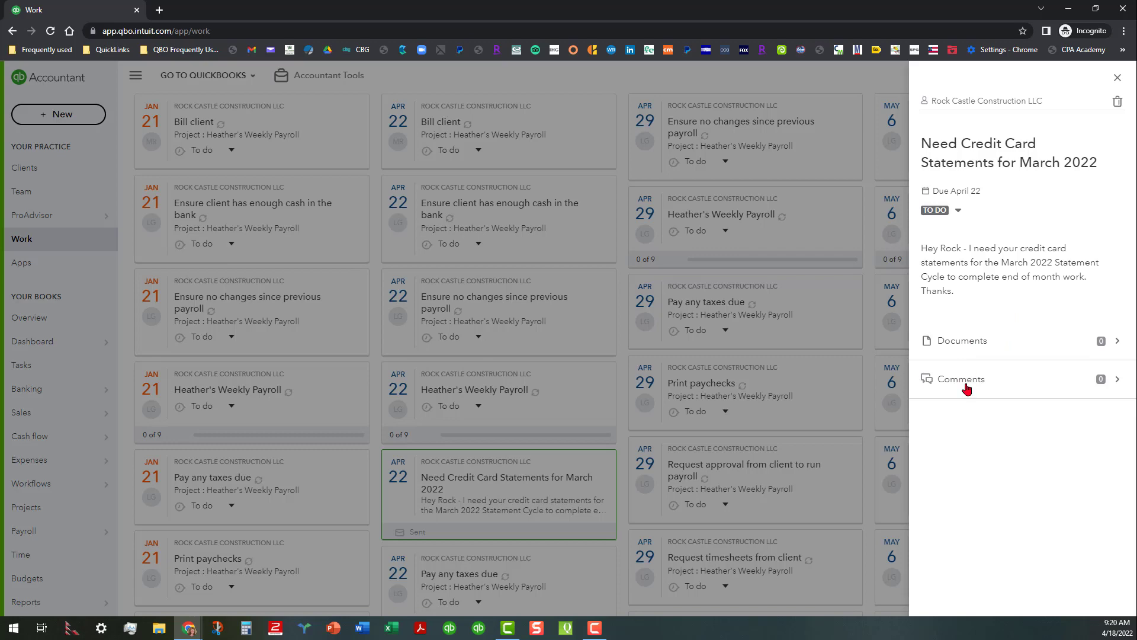
click(1117, 79)
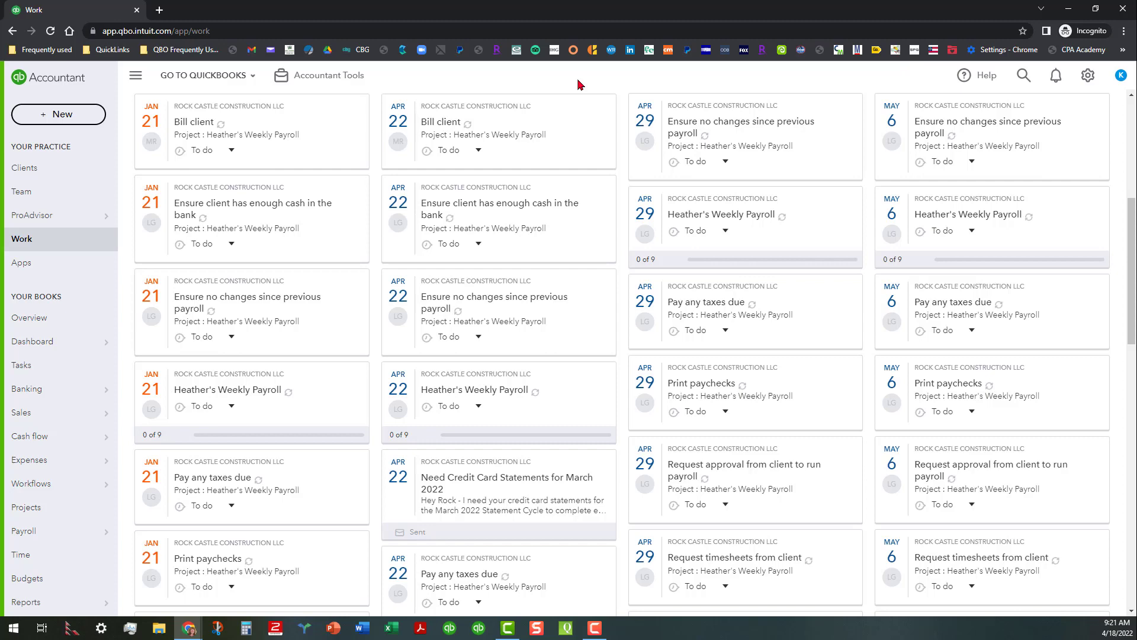
Switch into Rock Castle Construction LLC's books and show its My Accountant requests.
click(220, 78)
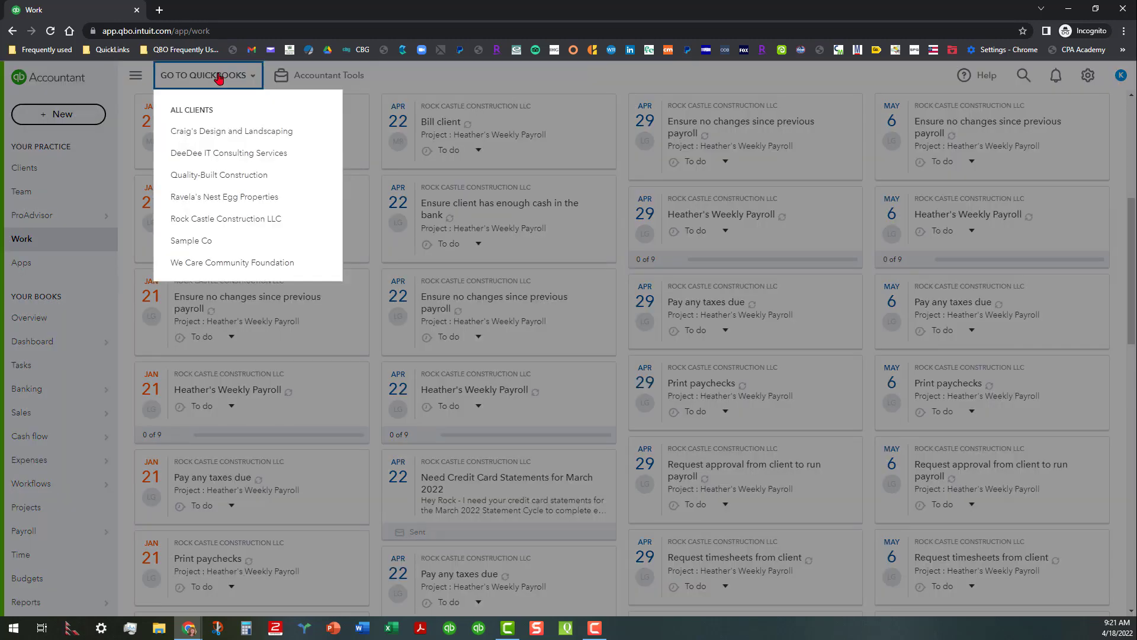
click(237, 218)
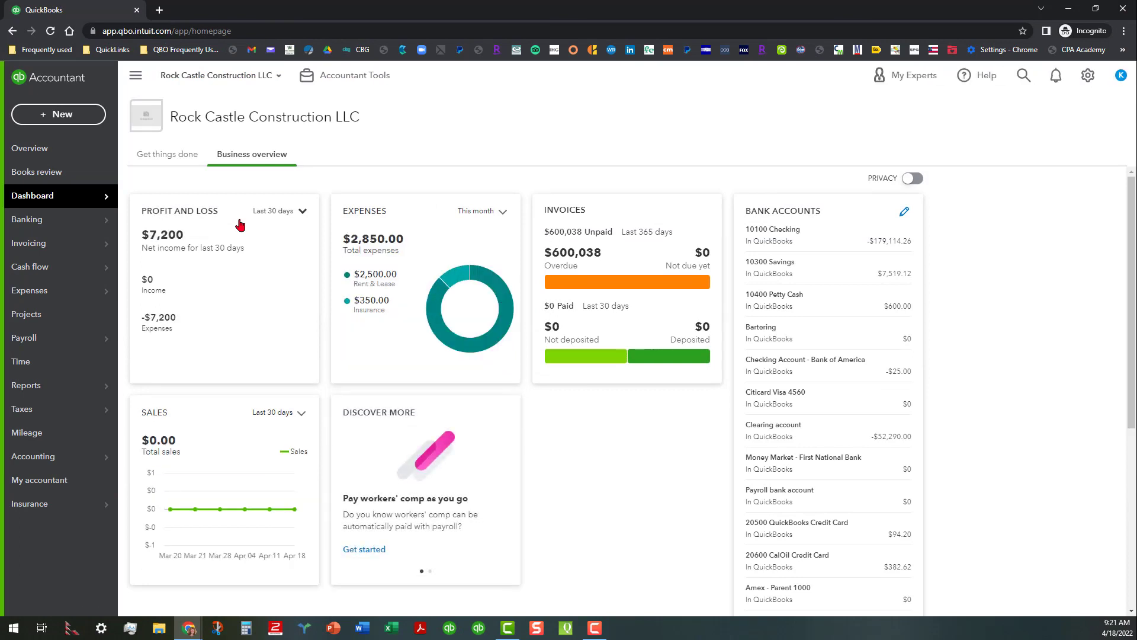
mouse_move(55, 200)
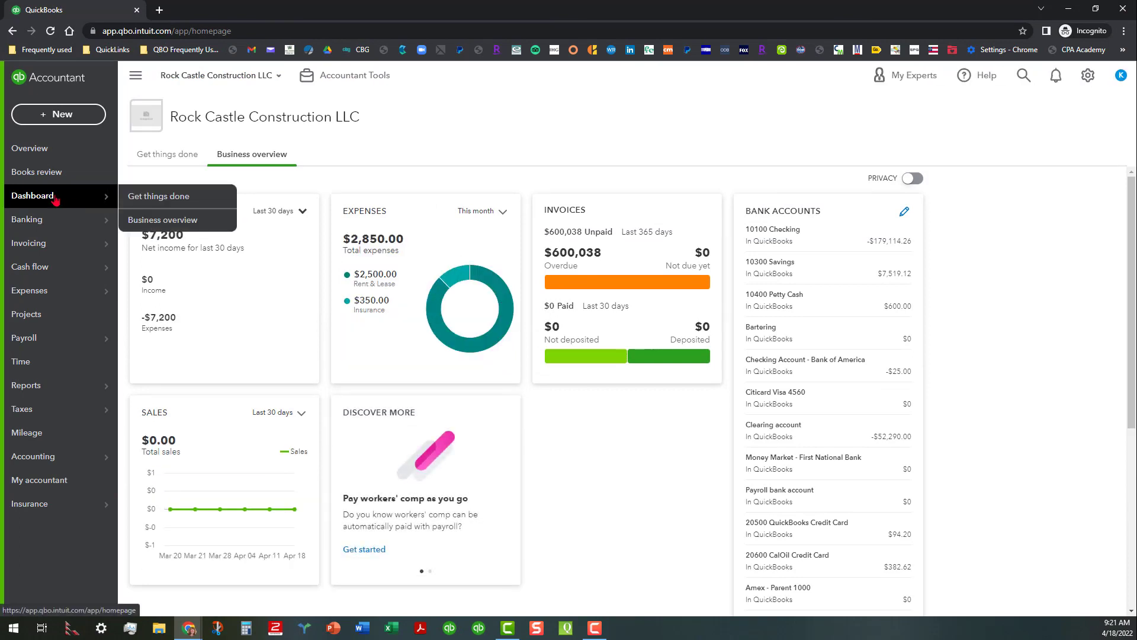
click(59, 481)
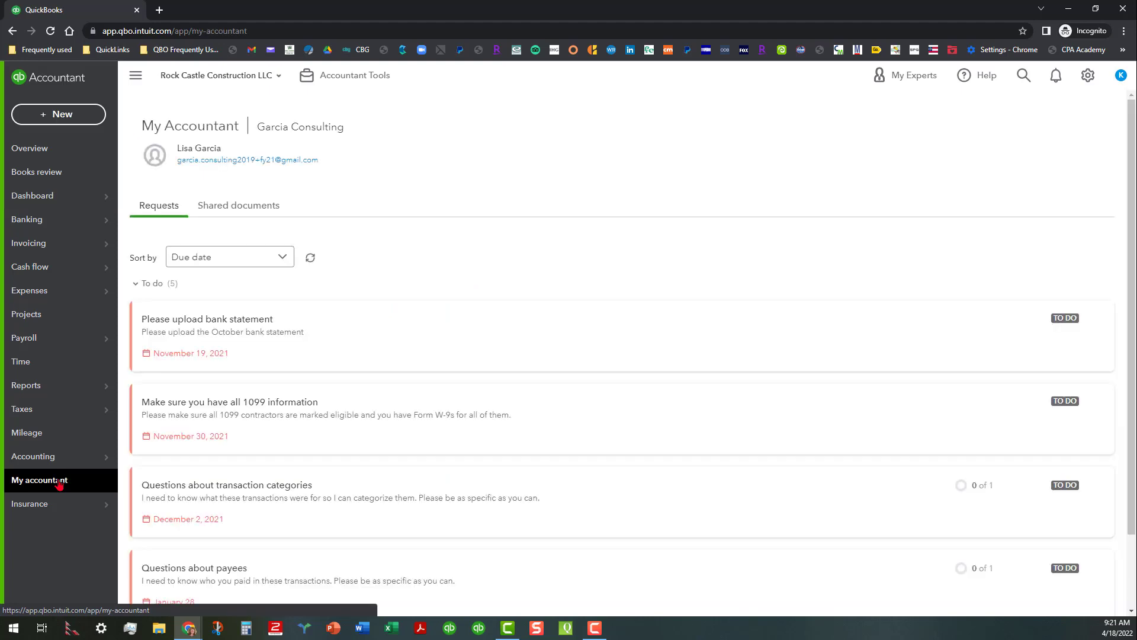
Sort requests by Recently updated, review the March 2022 credit card request, then view Shared documents.
click(284, 257)
click(271, 308)
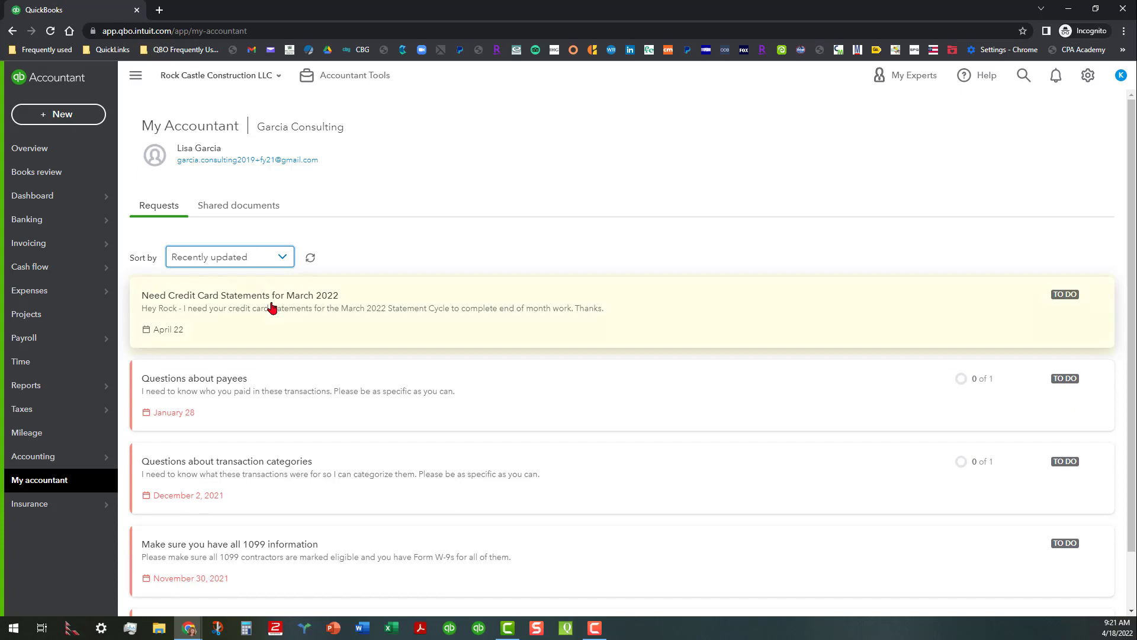
click(359, 317)
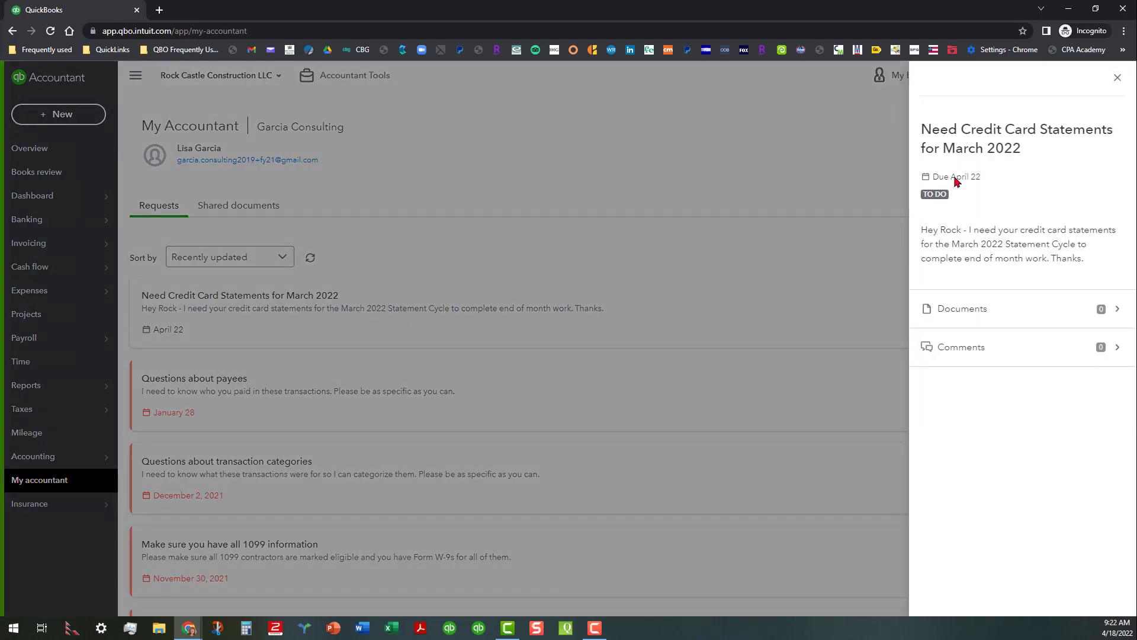
click(1118, 78)
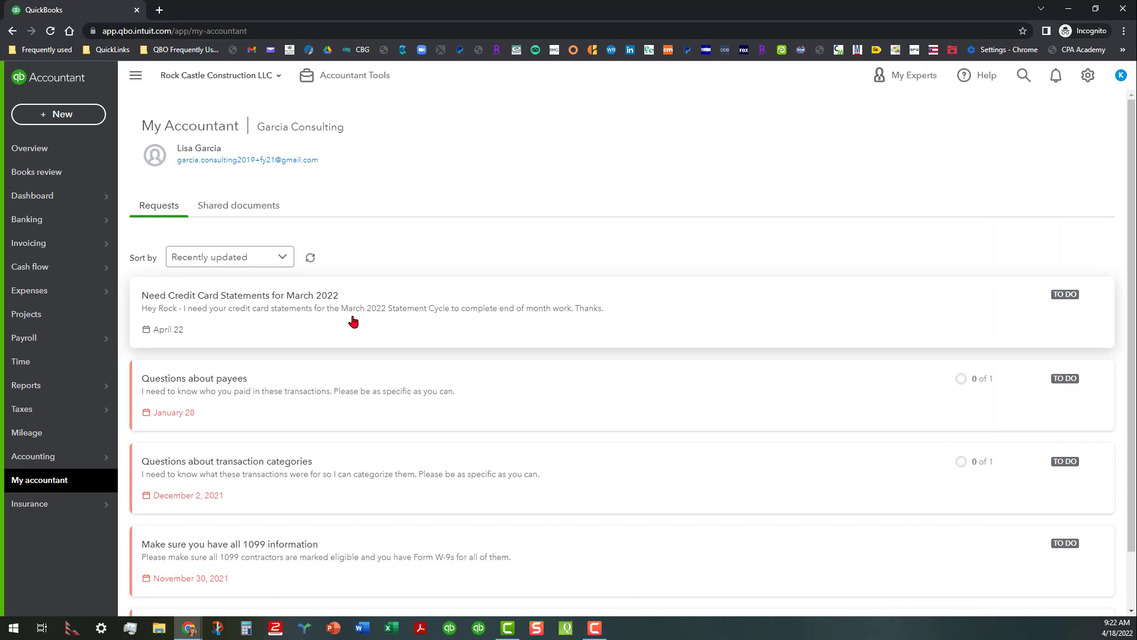
click(258, 210)
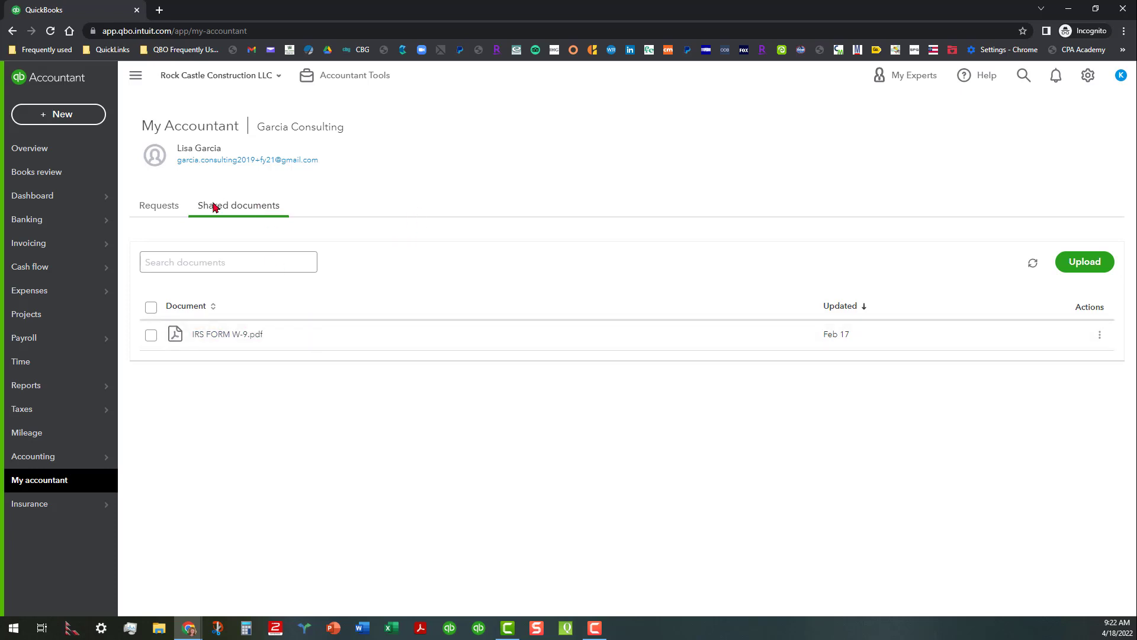
Return to the Requests list sorted by Recently updated.
click(164, 213)
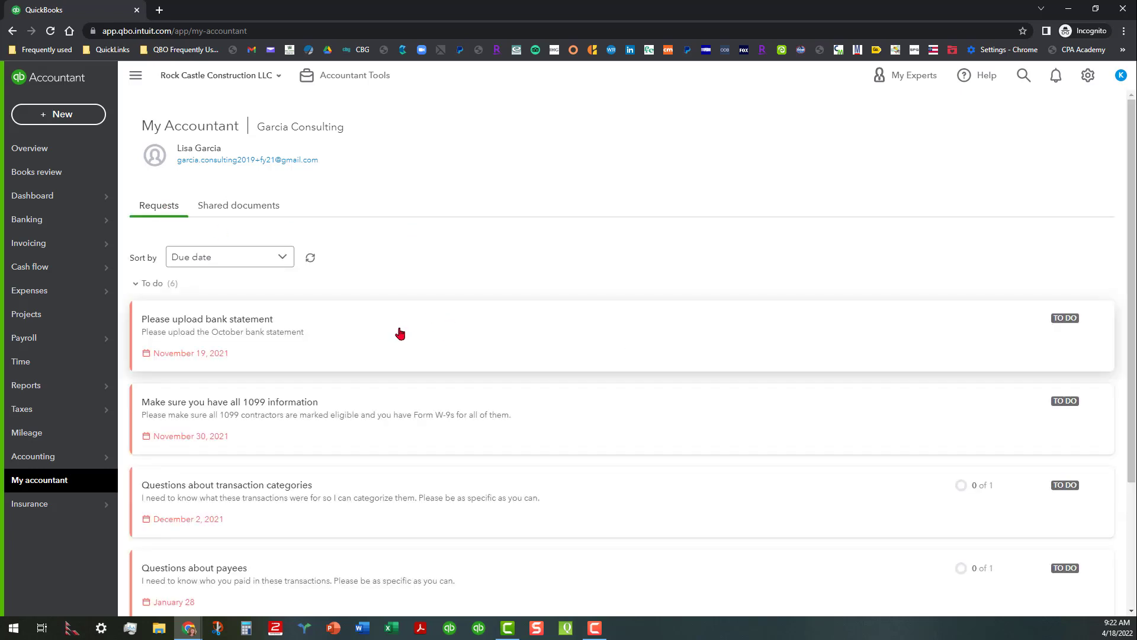
click(287, 258)
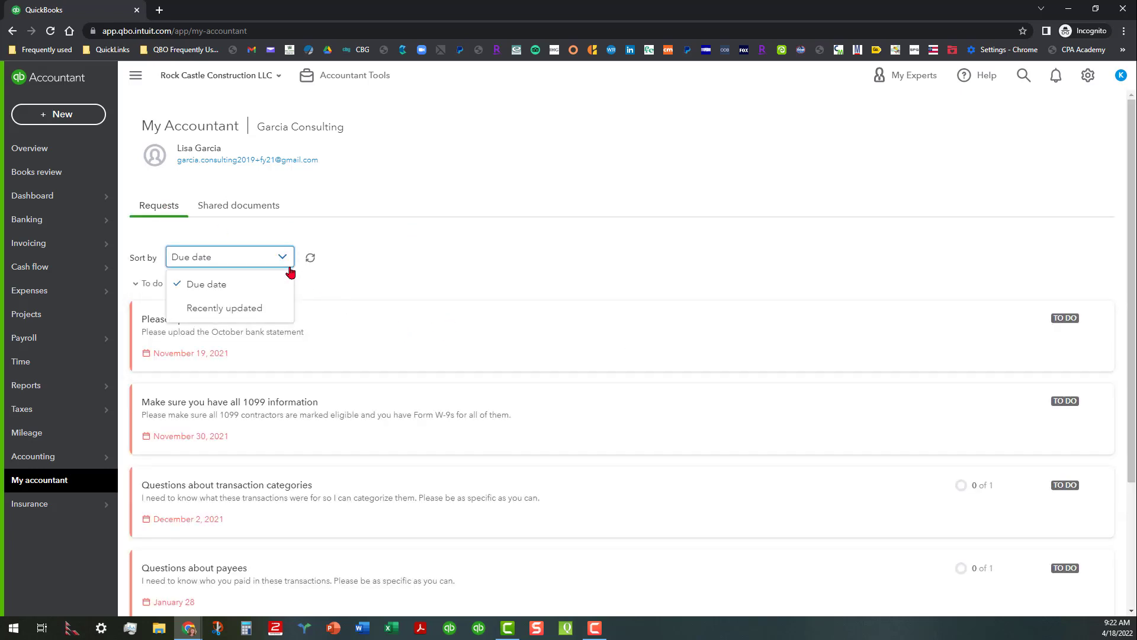
click(283, 308)
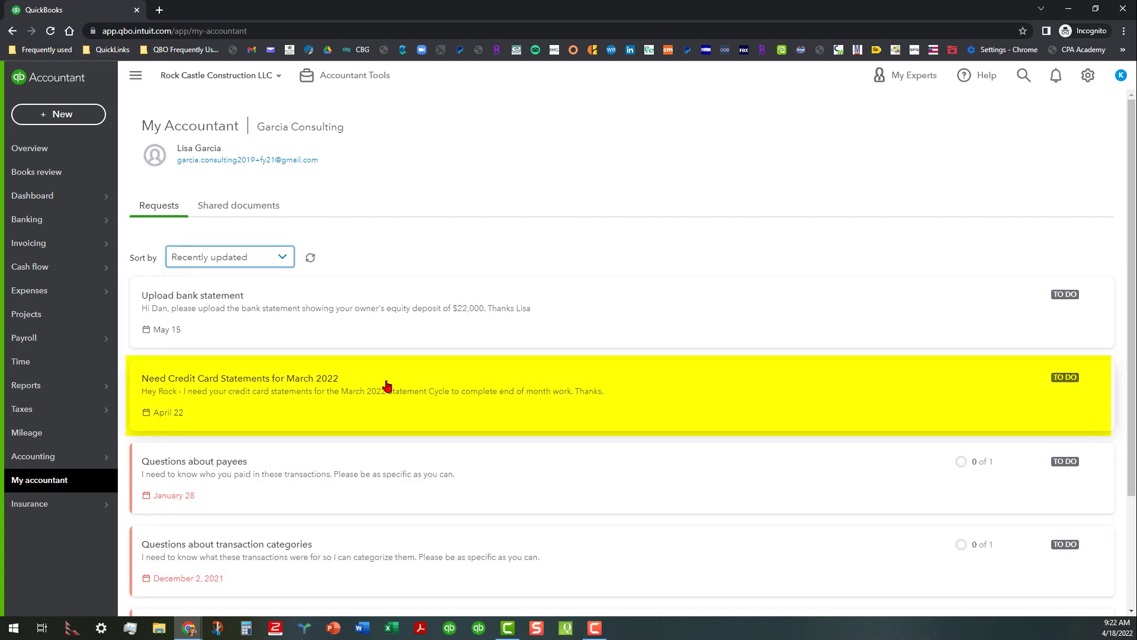